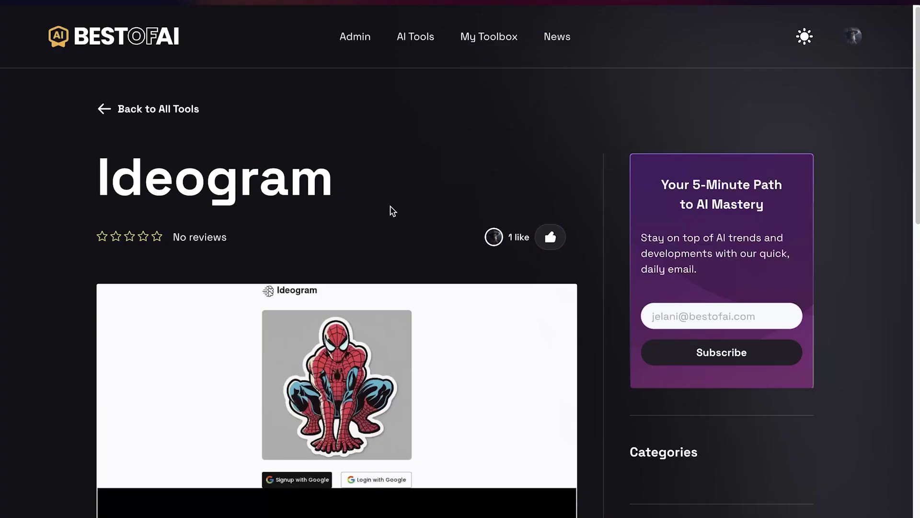
- Scroll down the Ideogram listing on Best of AI to reach its Visit Website link
scroll(393, 217, down, 6)
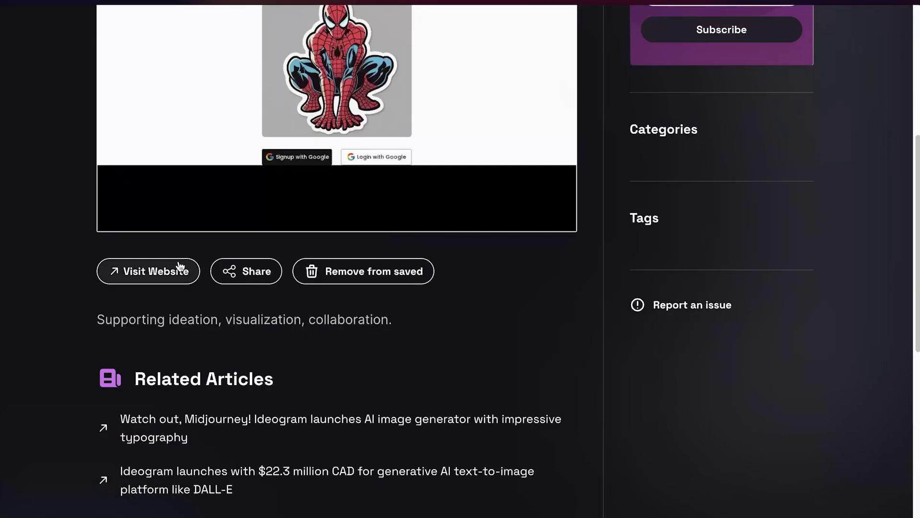
- Open Ideogram's website, scroll through the Trending gallery, then return to the top
click(178, 262)
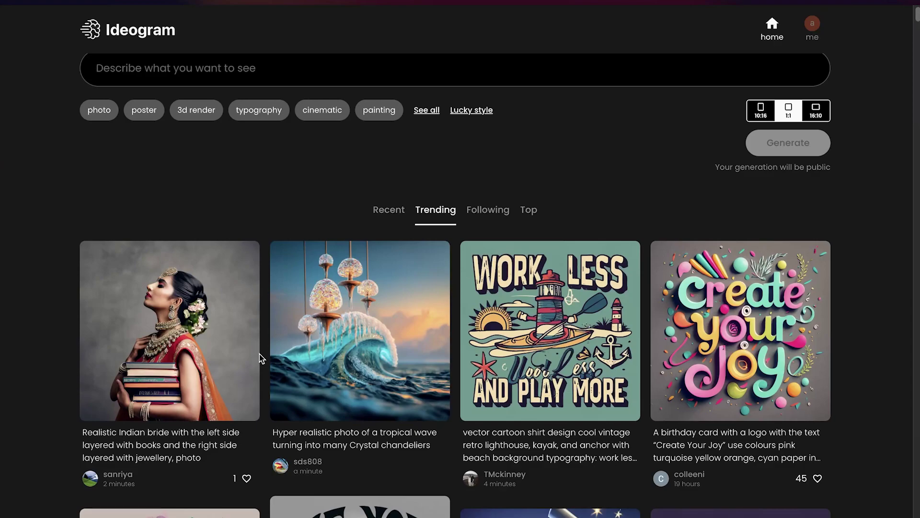
scroll(260, 354, down, 5)
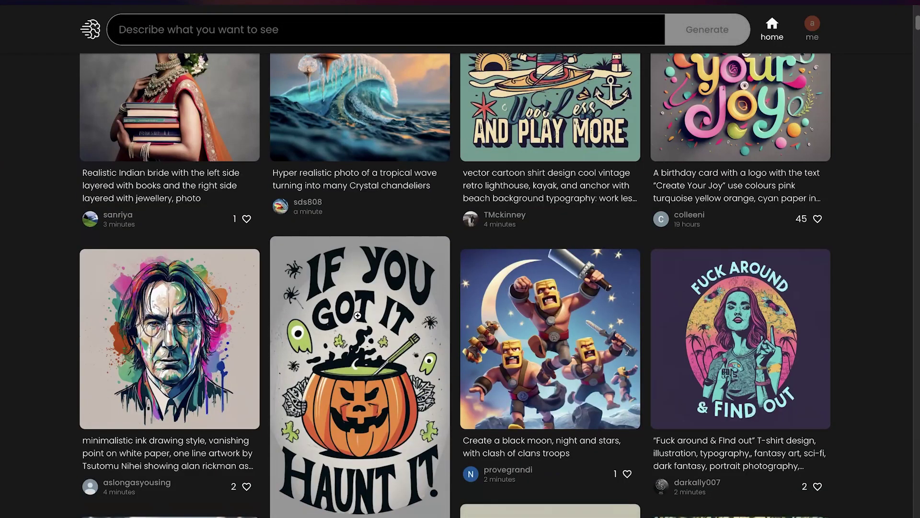
scroll(368, 387, down, 4)
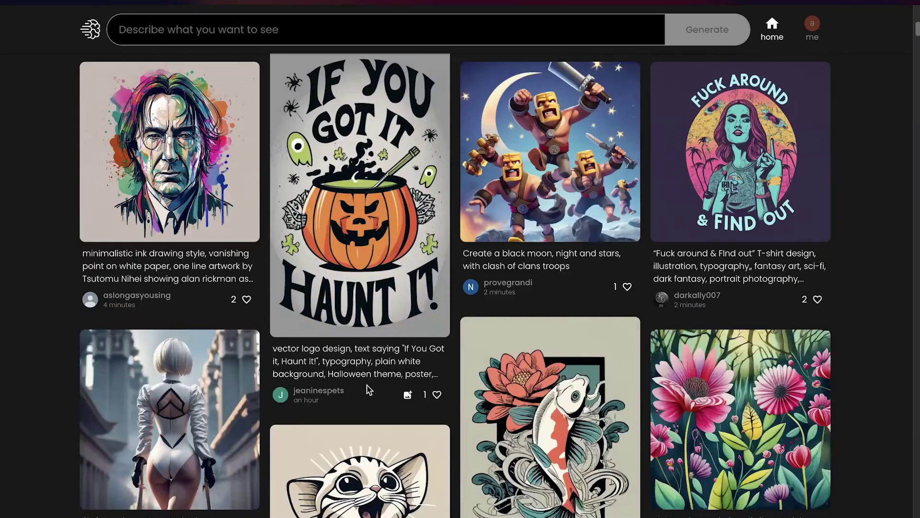
scroll(368, 388, up, 7)
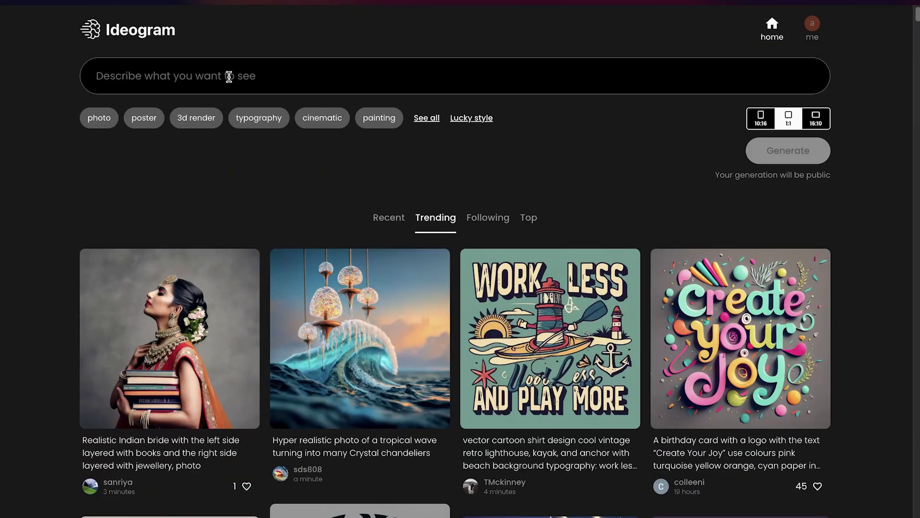
- Enter the Spider-Man in New York 'Venom Sucks' sign prompt with photo style and generate
text(s)
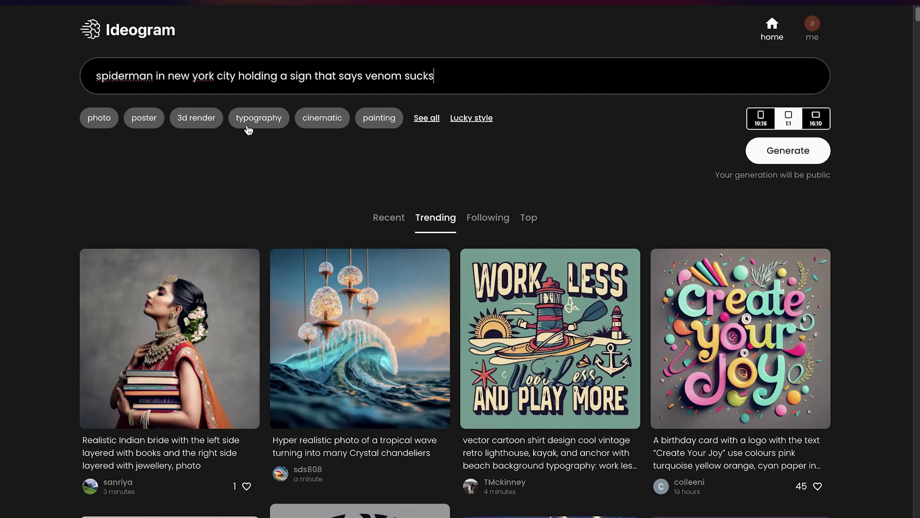
click(106, 123)
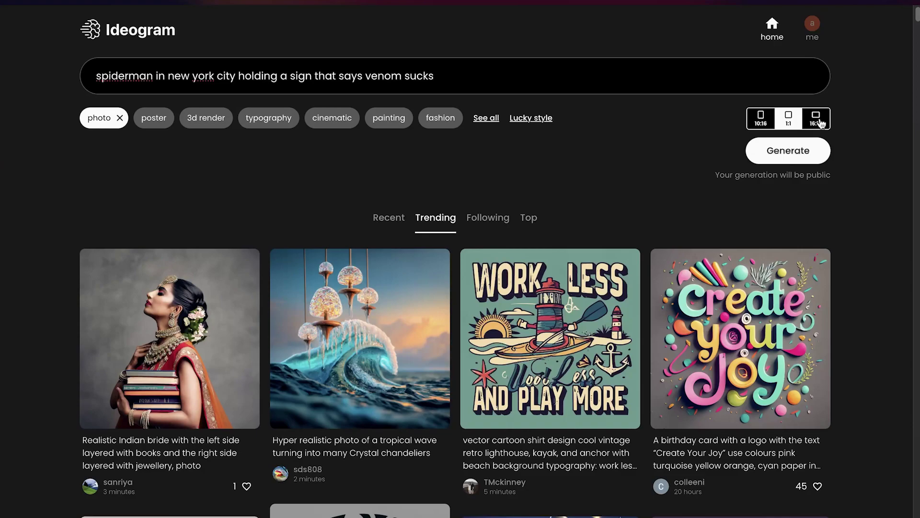
click(825, 144)
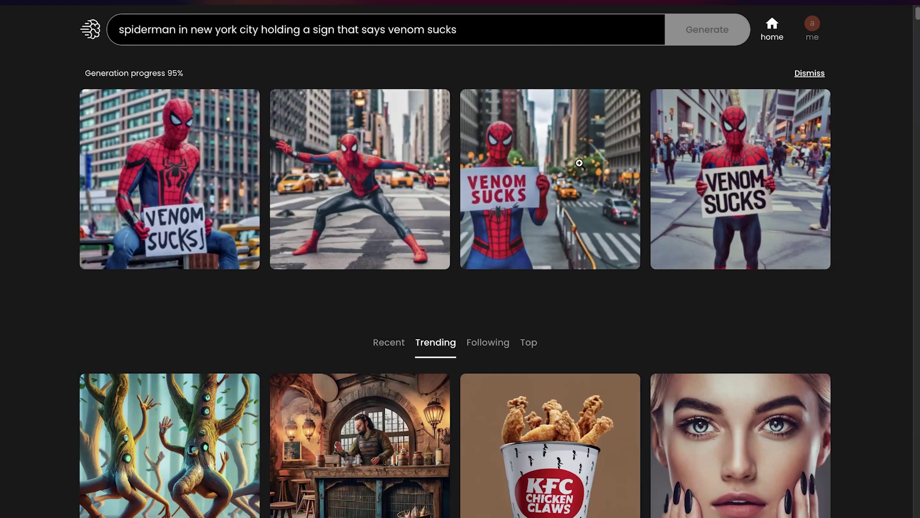
- Copy the full Spider-Man prompt text and bring up Discord
click(218, 33)
triple_click(123, 27)
key(super+c)
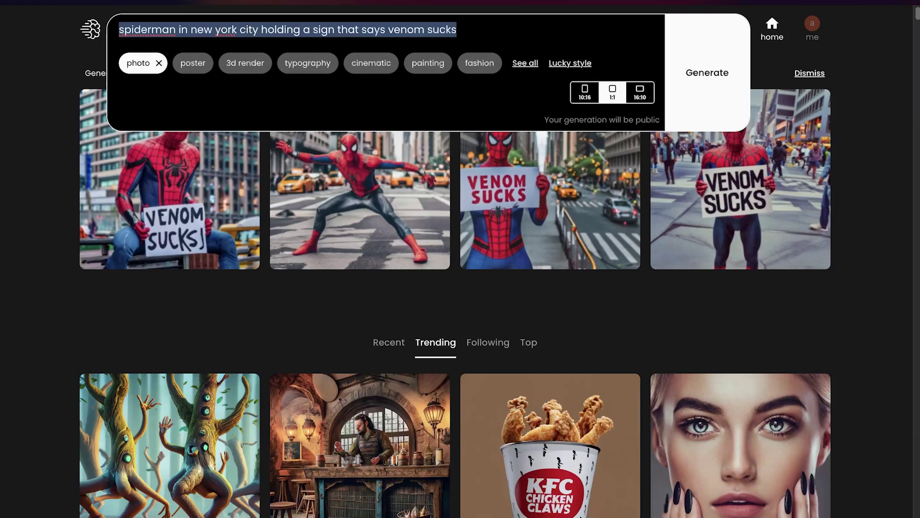
click(661, 504)
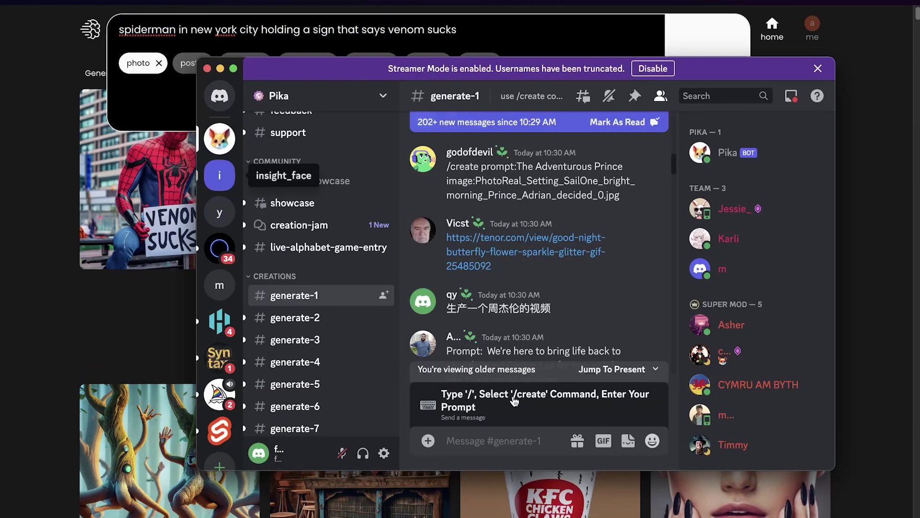
- In the insight_face server, submit the copied prompt to Midjourney with /imagine
click(219, 175)
text(/i)
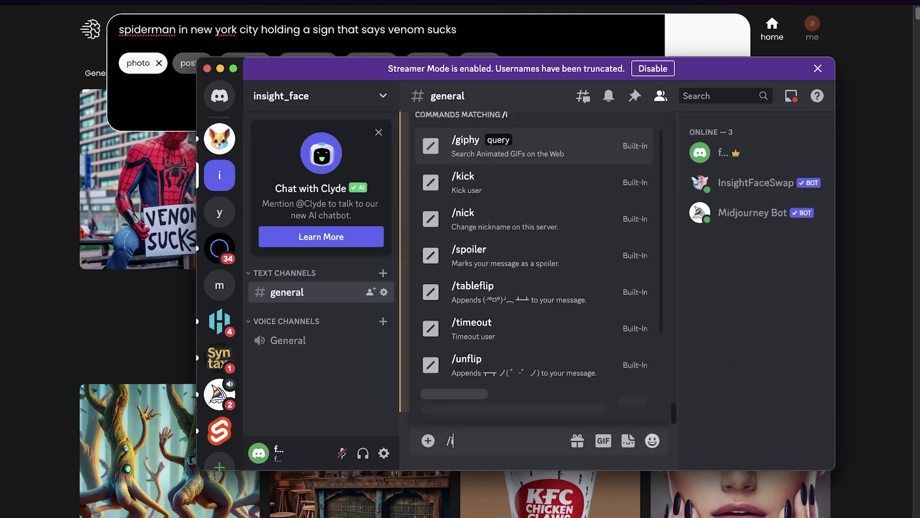
text(mag)
key(Tab)
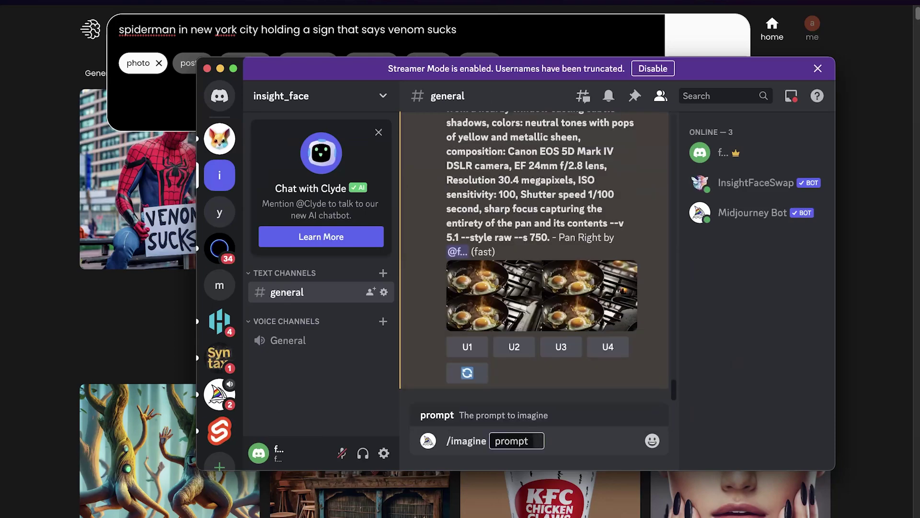
key(super+v)
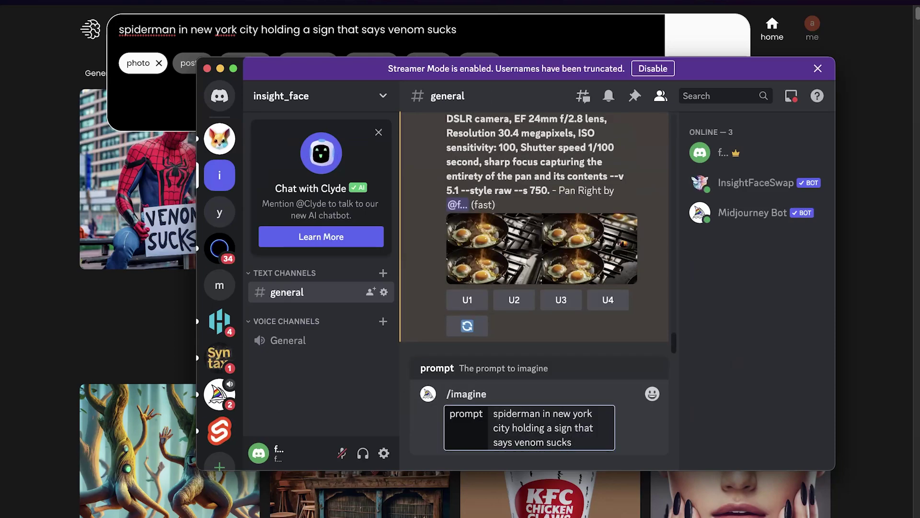
key(Return)
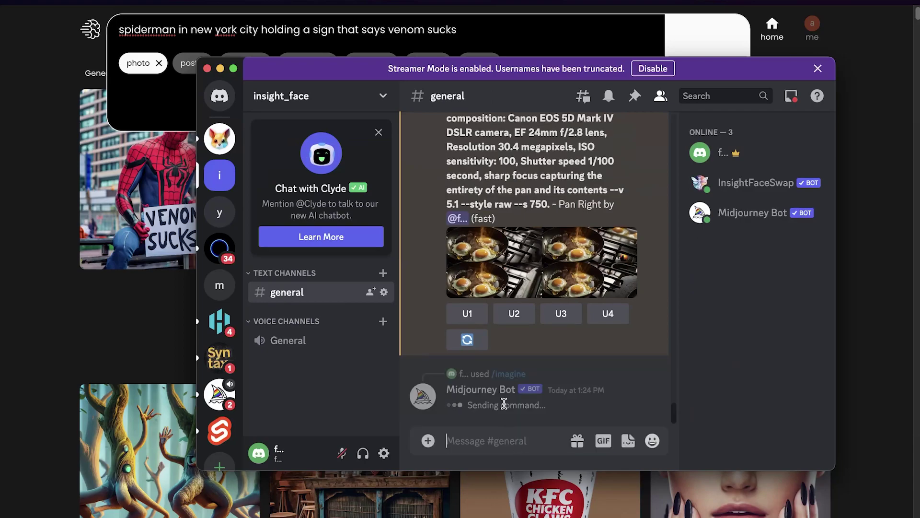
- Return to Ideogram's results, collapse the prompt panel, and scroll down the trending gallery
click(122, 303)
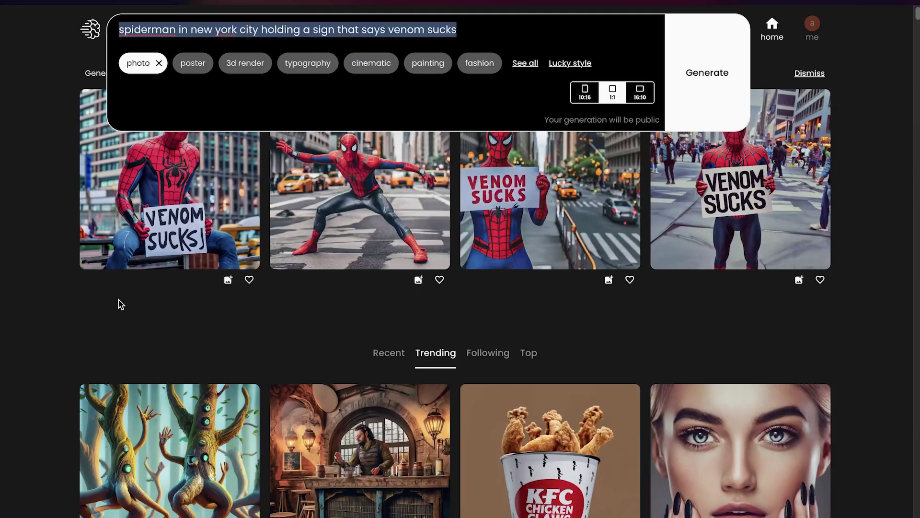
click(854, 153)
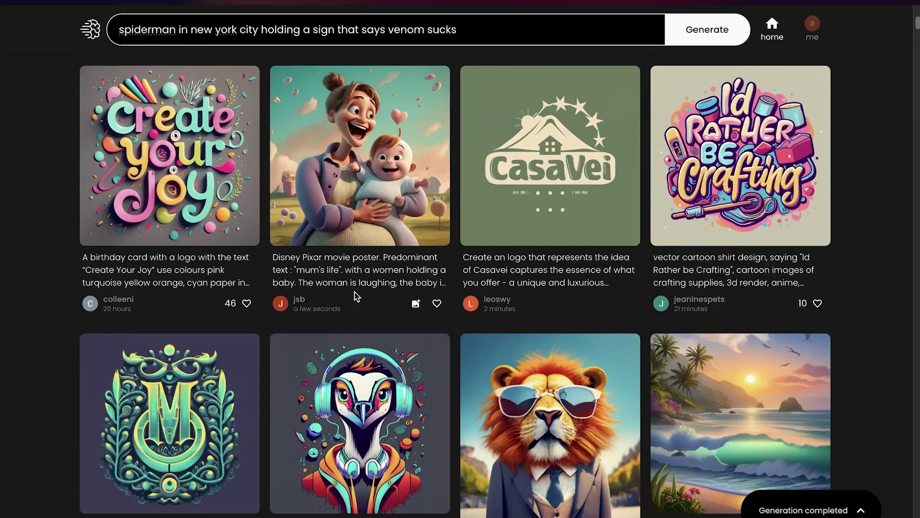
scroll(355, 297, down, 1)
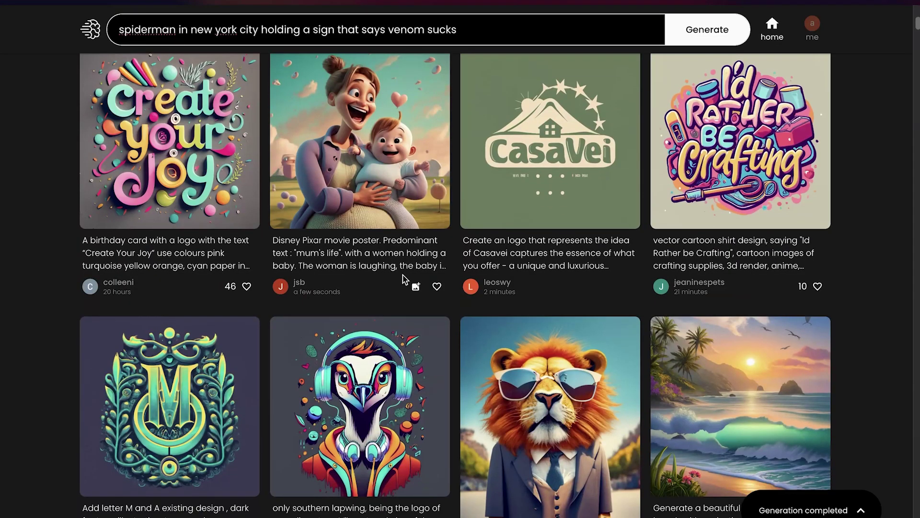
scroll(870, 180, down, 5)
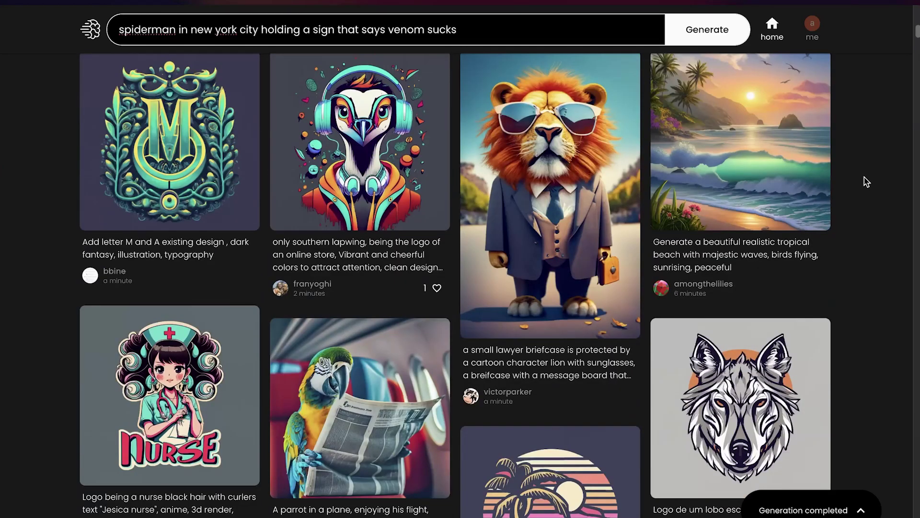
scroll(866, 181, down, 4)
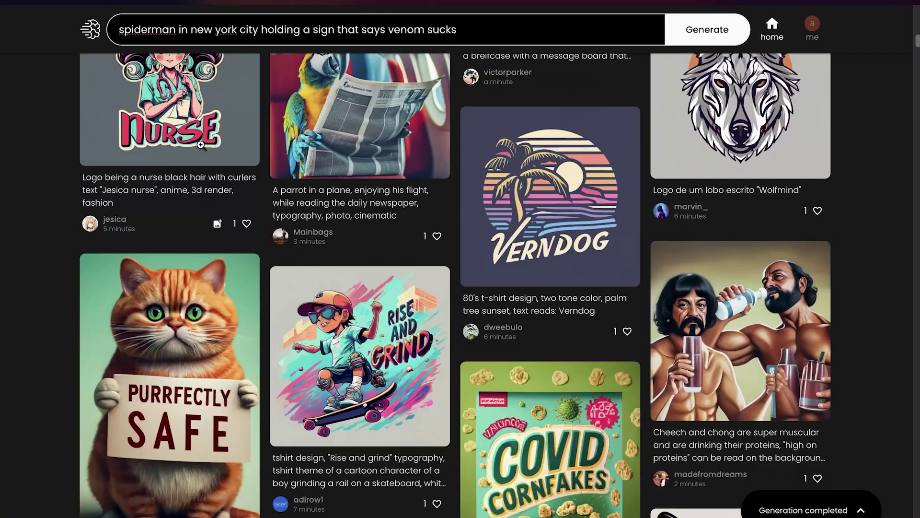
- Scroll further down the trending gallery to the 'Singularity is not your friend' Darth Vader poster
scroll(201, 145, down, 5)
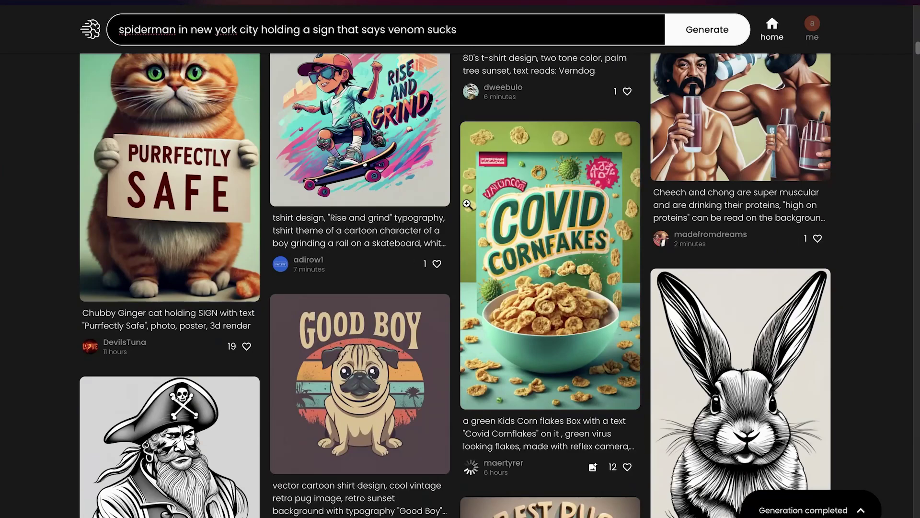
scroll(307, 326, down, 1)
scroll(358, 274, up, 2)
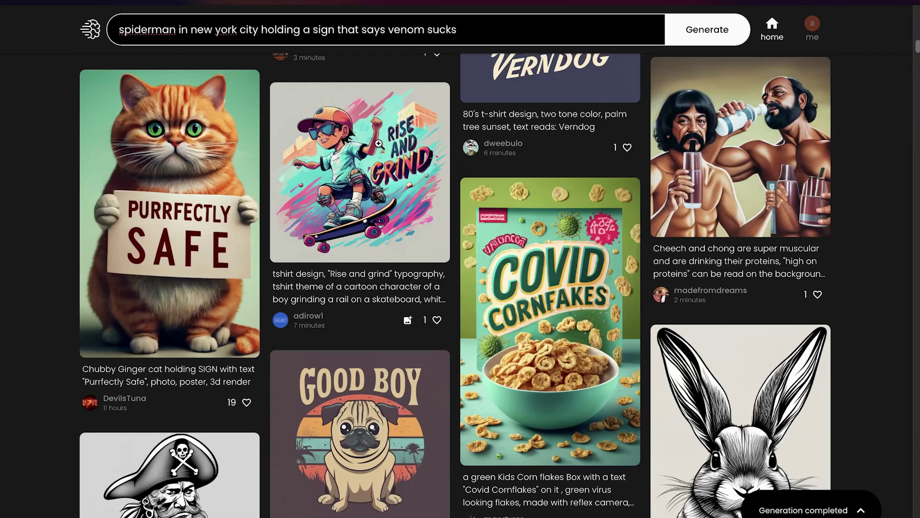
scroll(397, 216, down, 3)
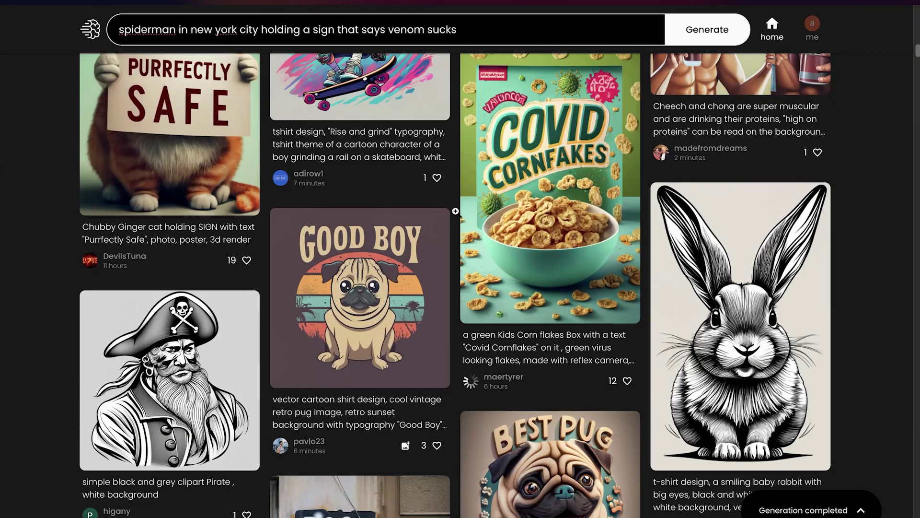
scroll(634, 156, down, 5)
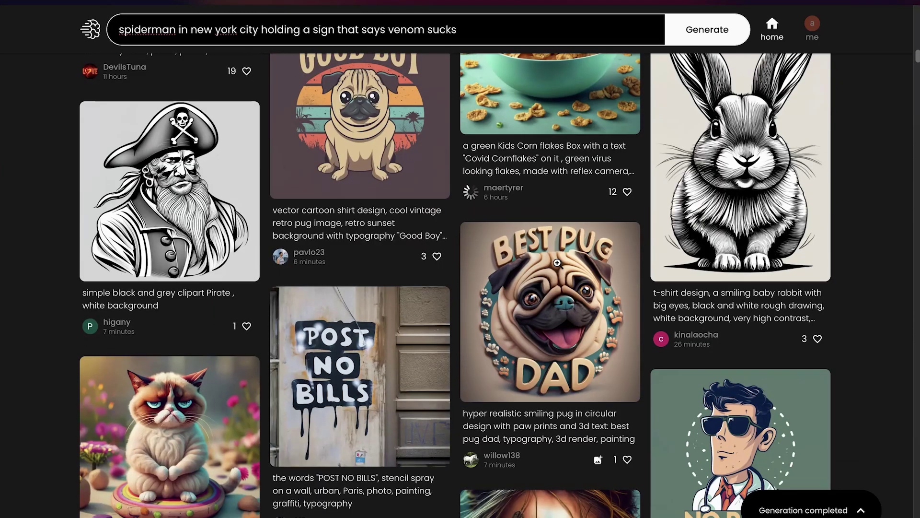
scroll(529, 316, down, 8)
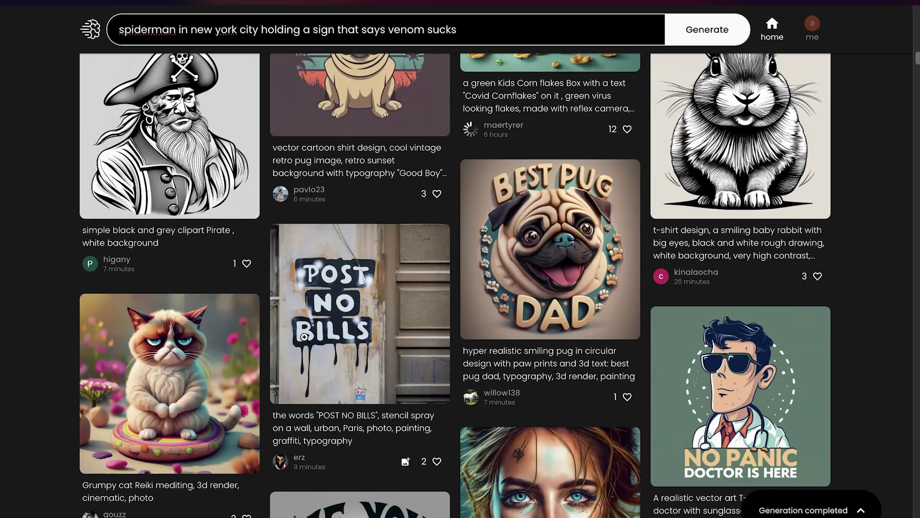
scroll(356, 311, down, 10)
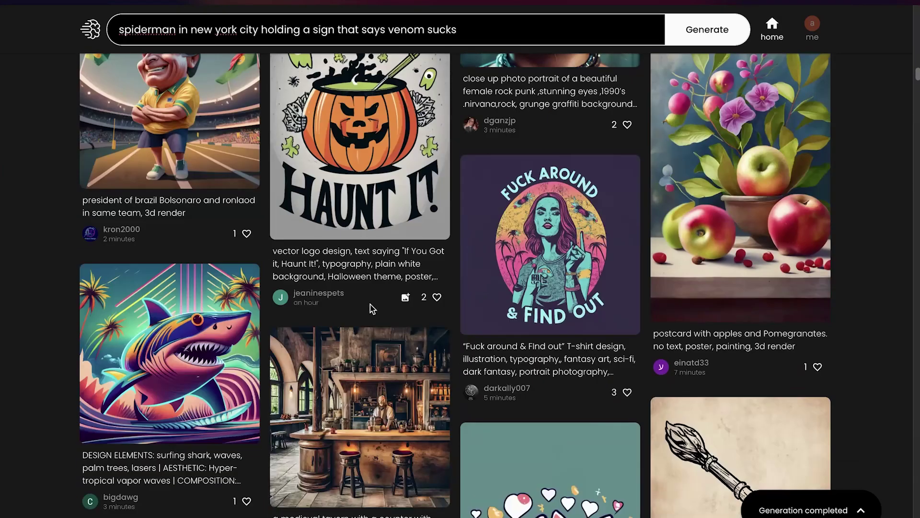
scroll(504, 278, down, 7)
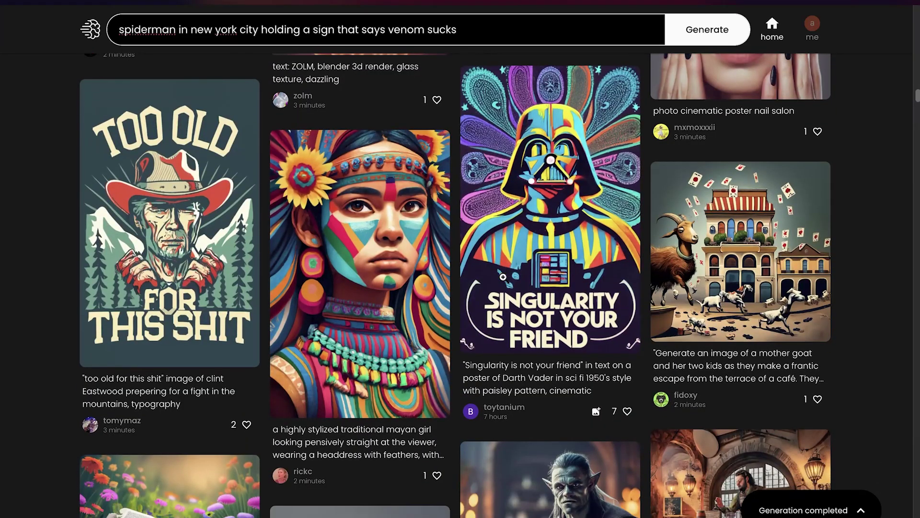
- Enlarge Midjourney's four dark Spider-Man images in Discord, then go back to Ideogram
click(558, 496)
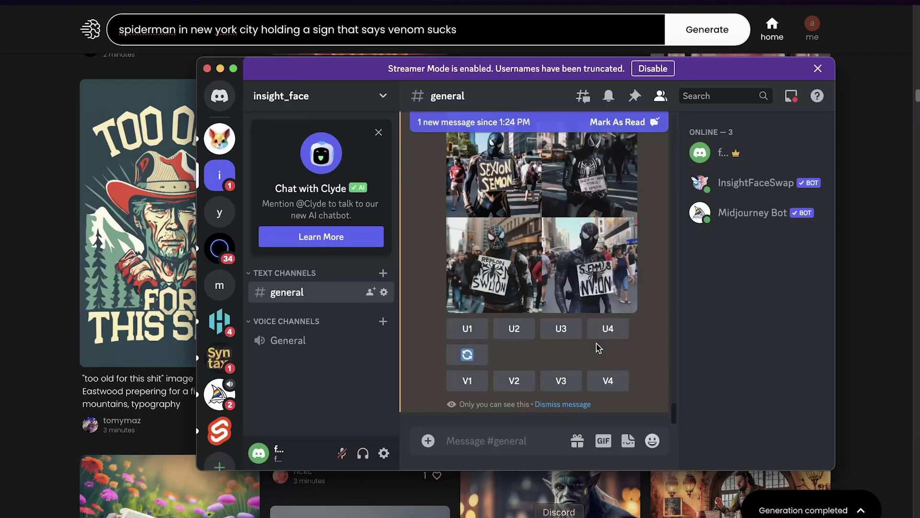
click(531, 239)
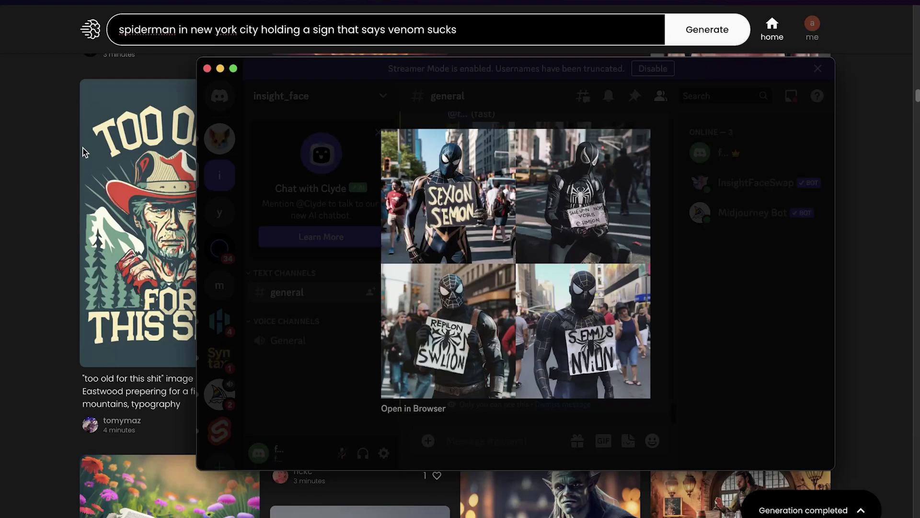
click(3, 216)
- Scroll down to gallery images like the watercolour wildflowers and 'italy in the year 3000'
scroll(310, 258, down, 7)
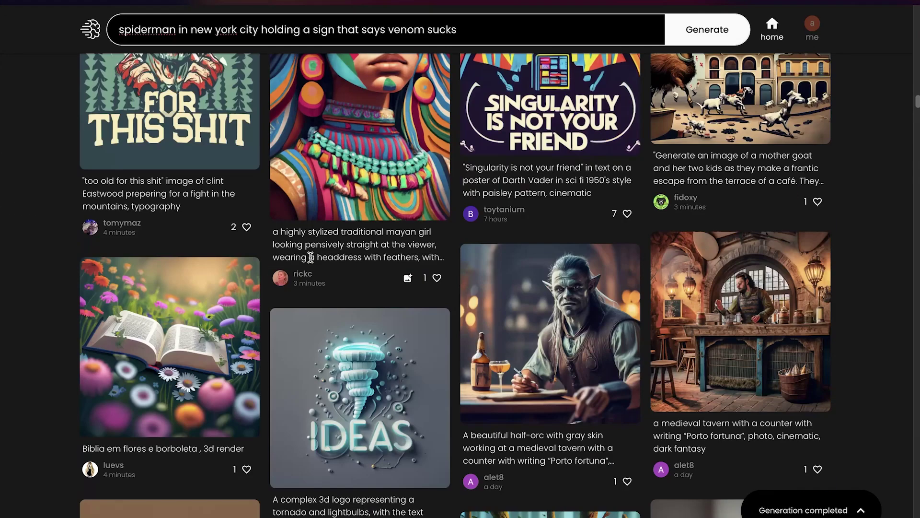
scroll(310, 258, down, 12)
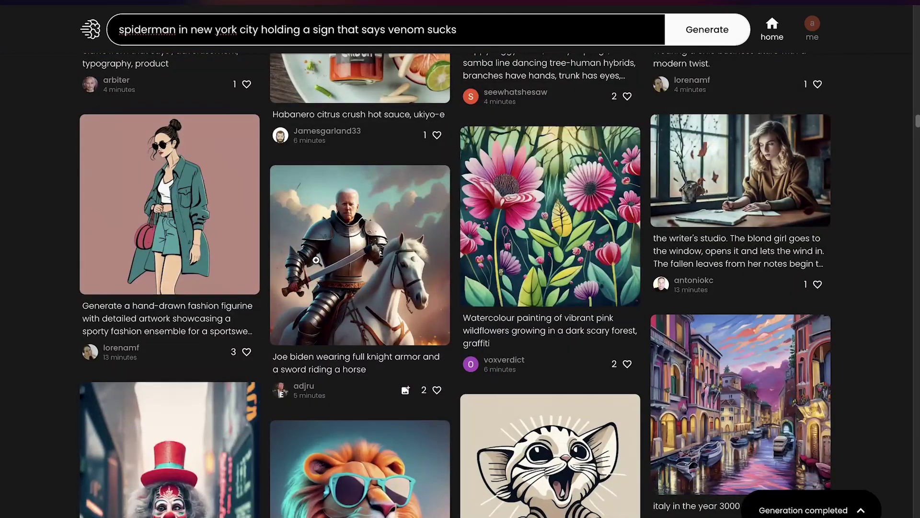